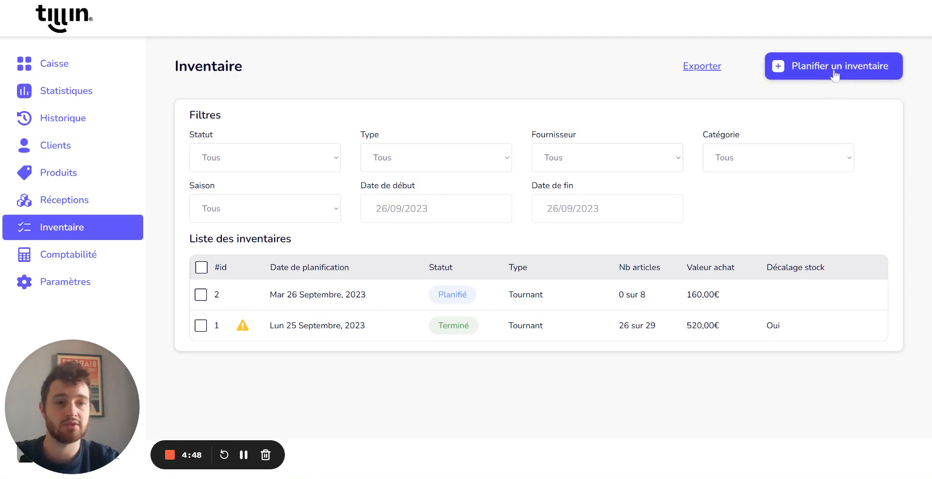
Step: Plan a new inventory of type Tournant for the Toulouse store
click(832, 66)
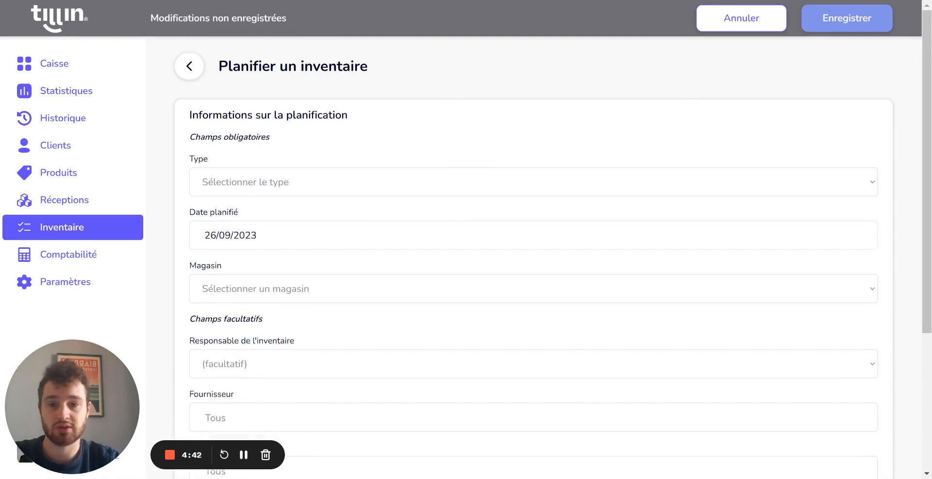
click(272, 185)
click(272, 203)
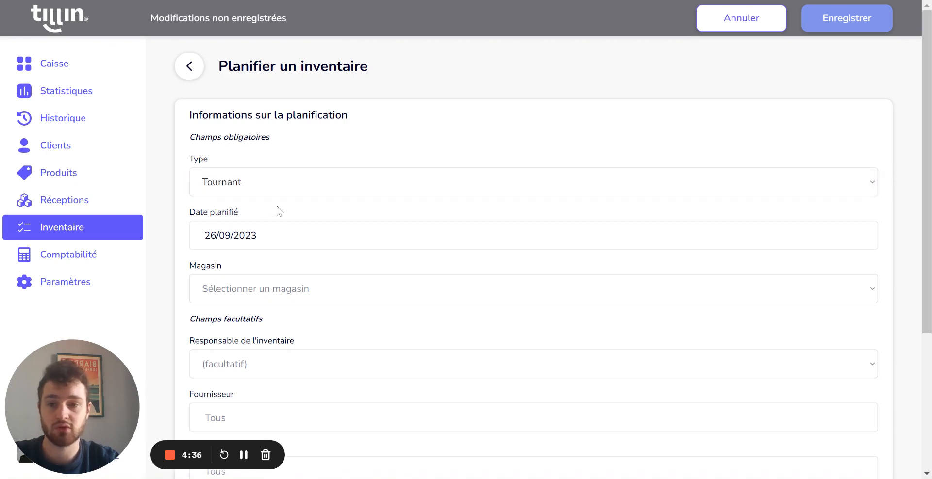
scroll(279, 211, down, 1)
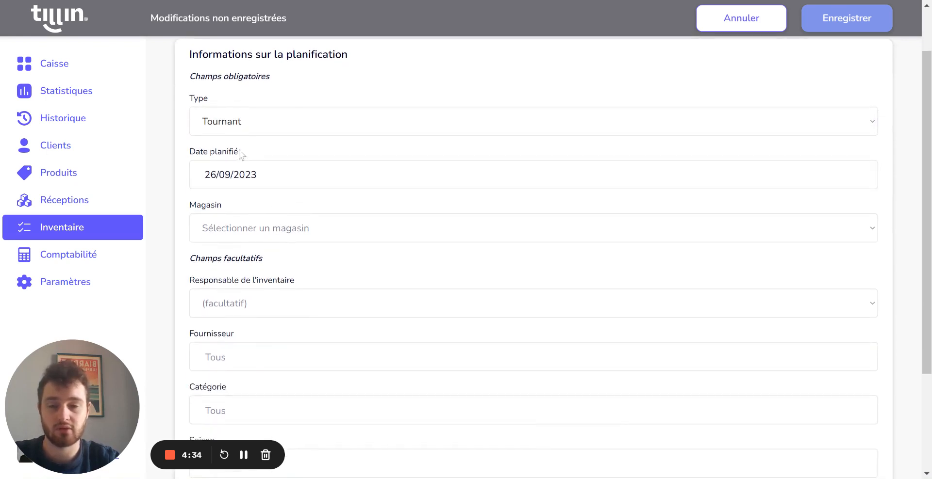
click(258, 231)
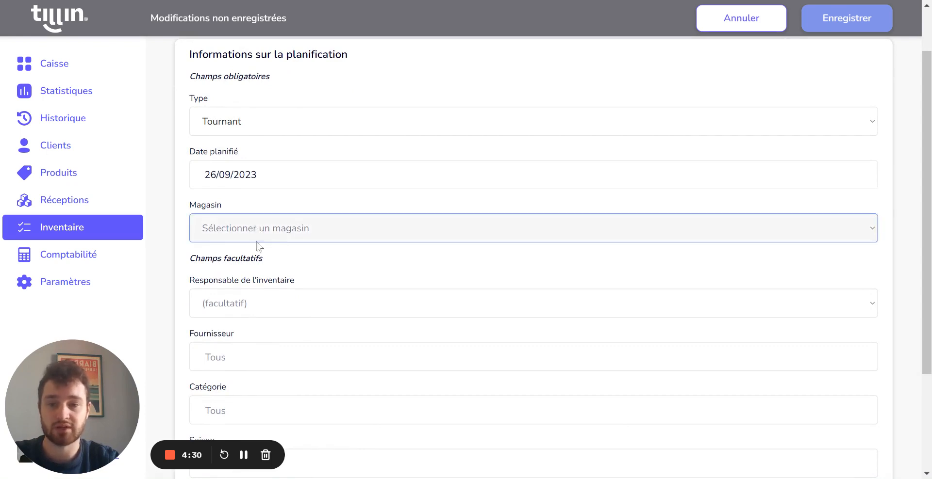
click(257, 265)
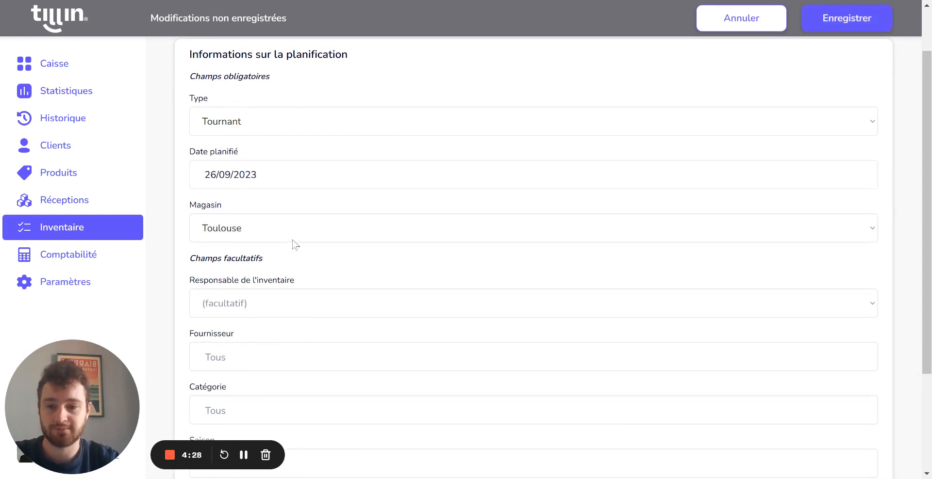
Step: Limit the planned inventory to the supplier KOLA and save it
scroll(302, 242, down, 3)
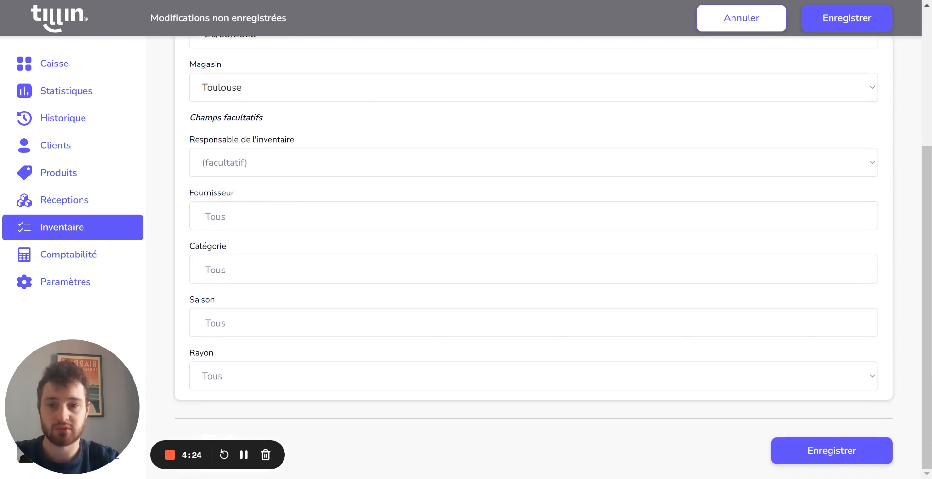
click(275, 216)
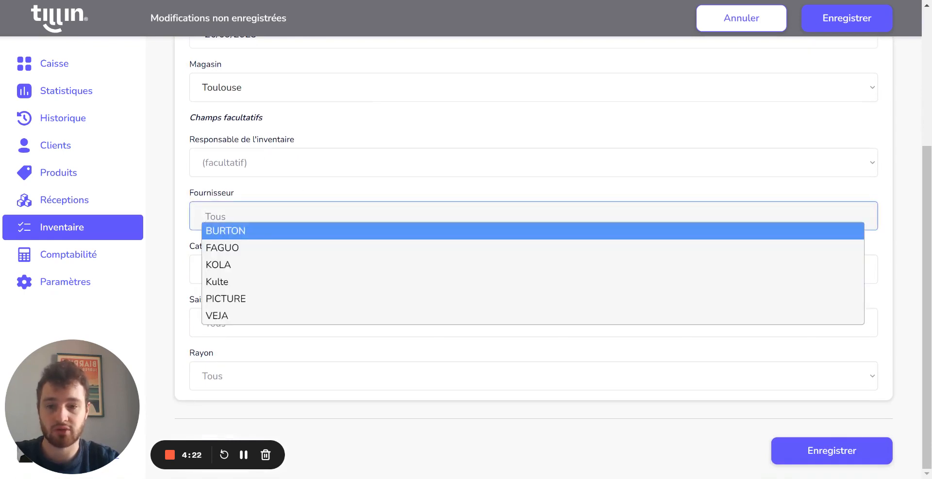
click(234, 266)
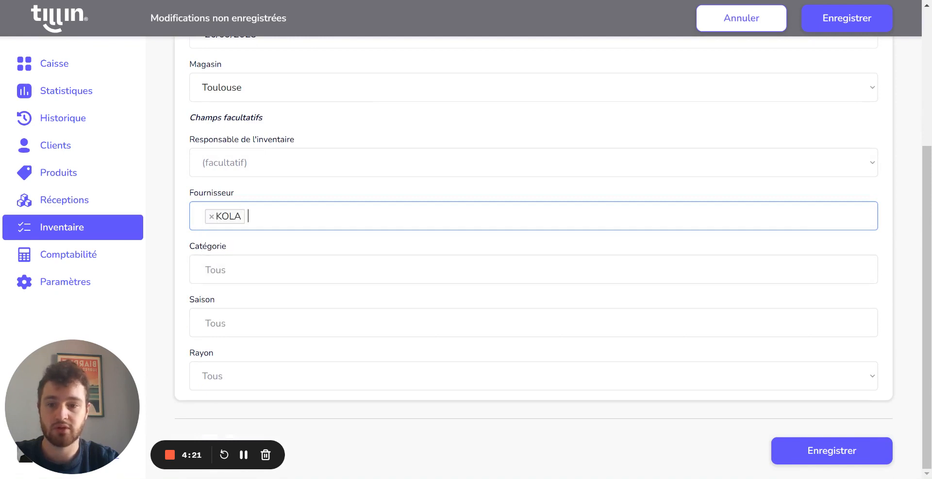
click(237, 248)
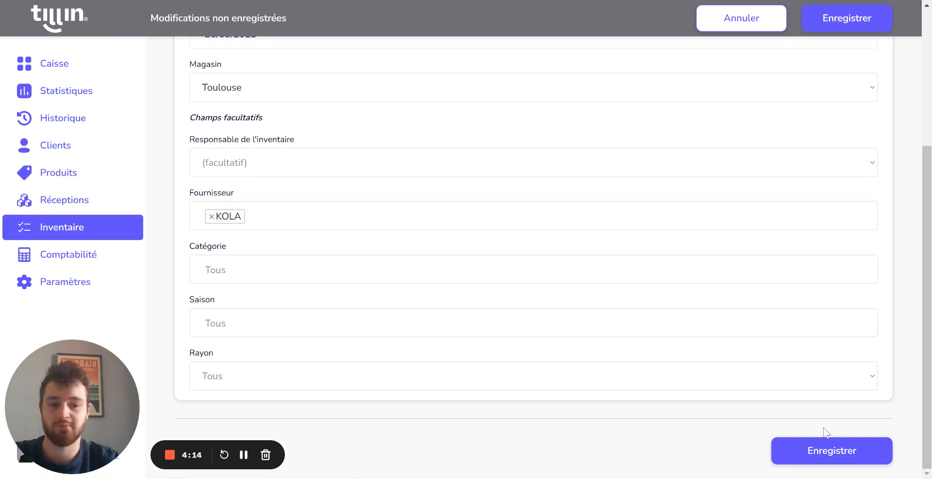
click(832, 453)
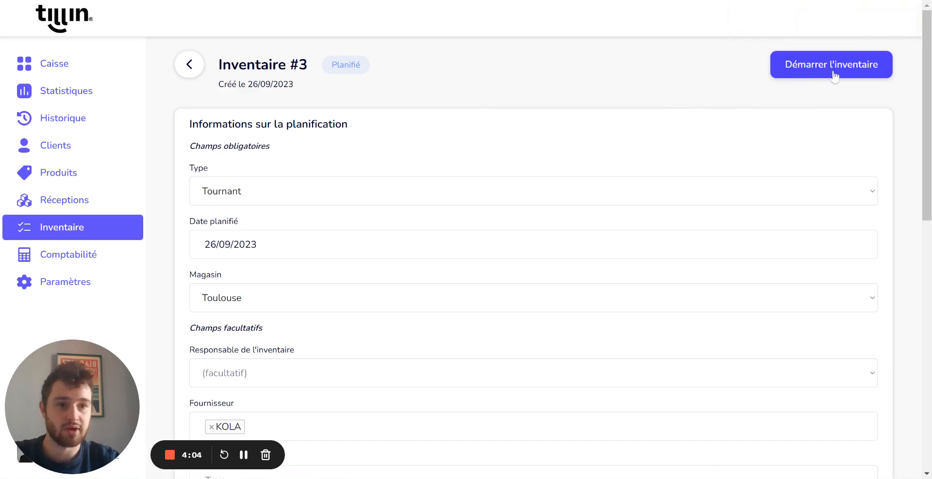
Step: Review the preview of products to count and start the inventory
scroll(809, 124, down, 10)
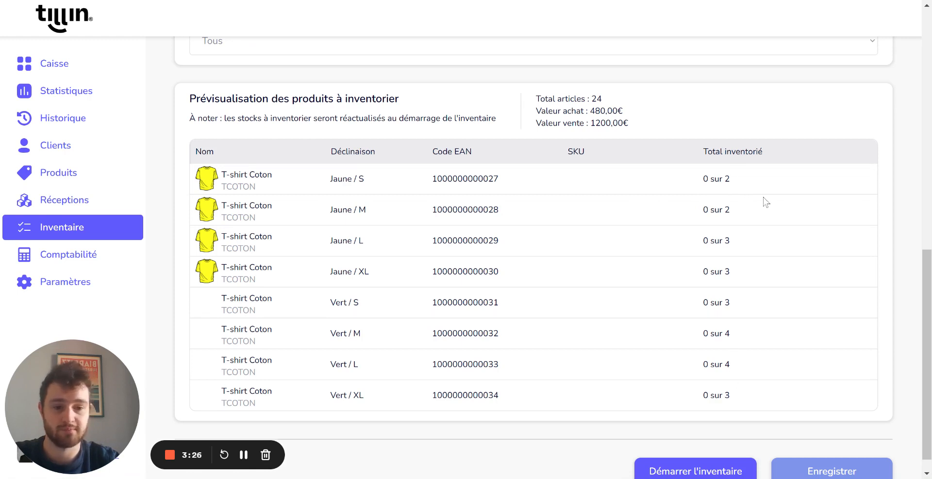
scroll(763, 218, down, 1)
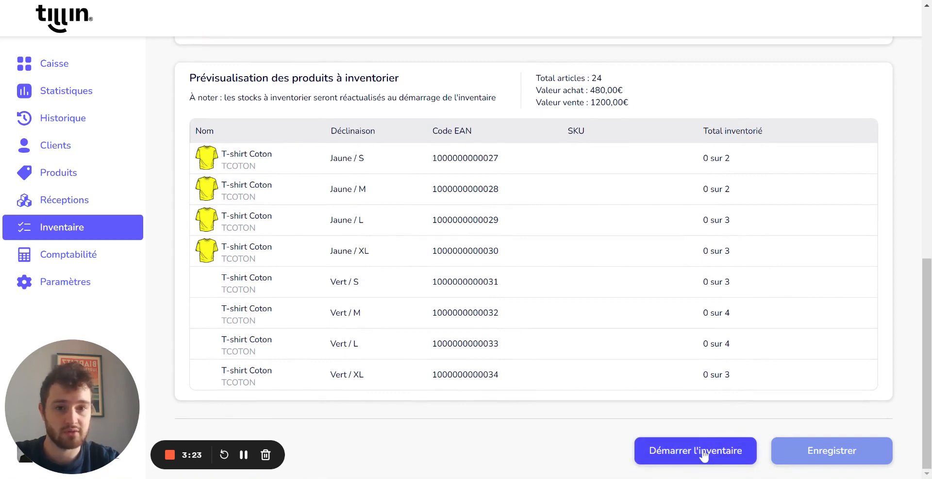
click(703, 456)
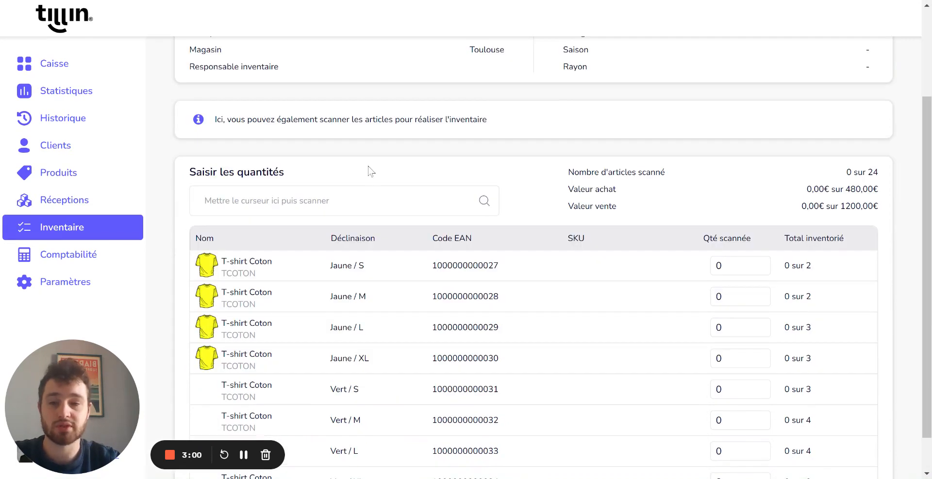
click(330, 201)
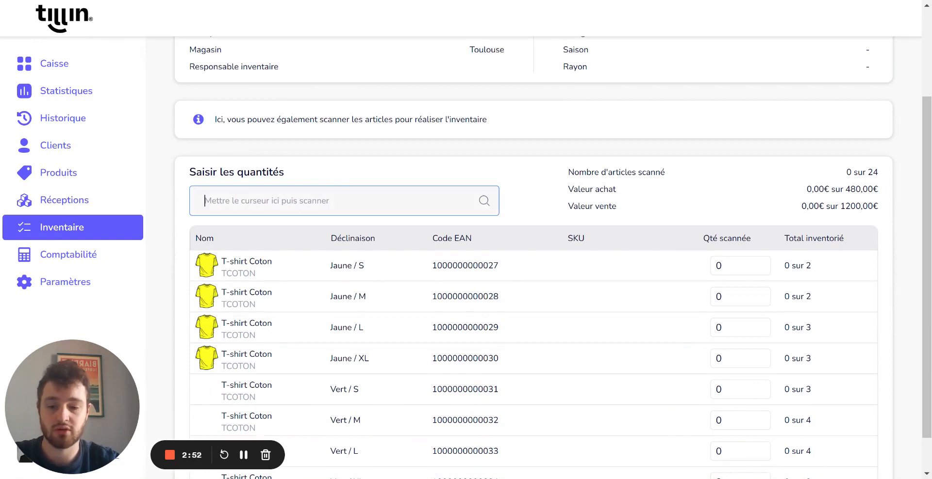
text(1000000000027)
key(Return)
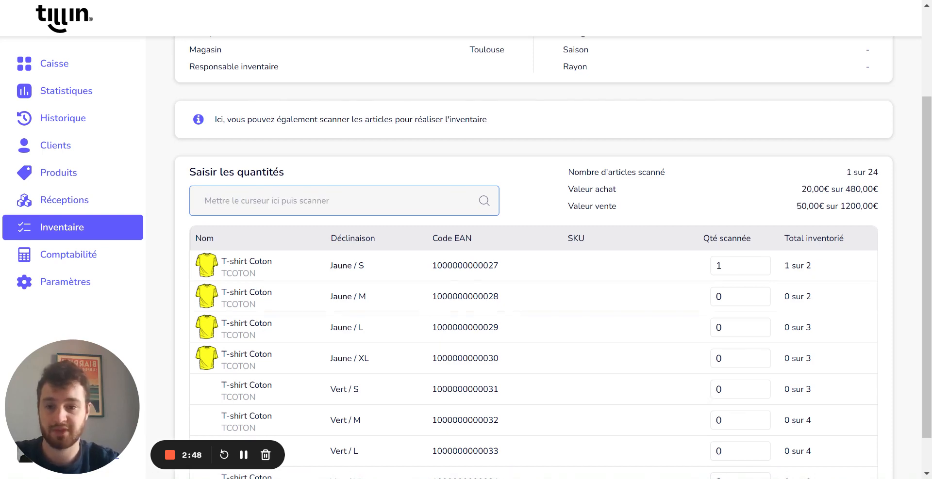
text(1000000000027)
key(Return)
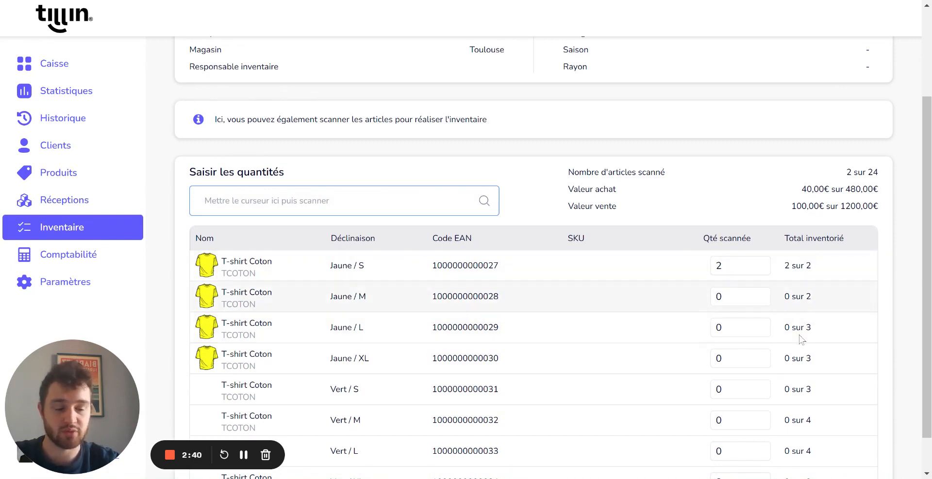
Step: Set the scanned quantity to 2 for both the Jaune / M and Jaune / L T-shirts
drag(729, 298, 708, 301)
text(2)
drag(729, 328, 707, 331)
text(2)
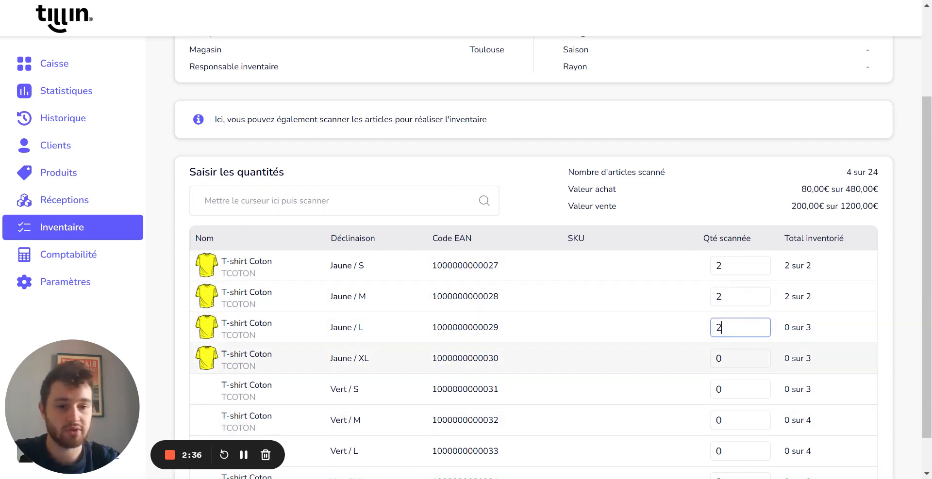
text(2)
Step: Set the scanned quantity to 3 for both the Jaune / XL and Vert / S T-shirts
drag(729, 359, 707, 357)
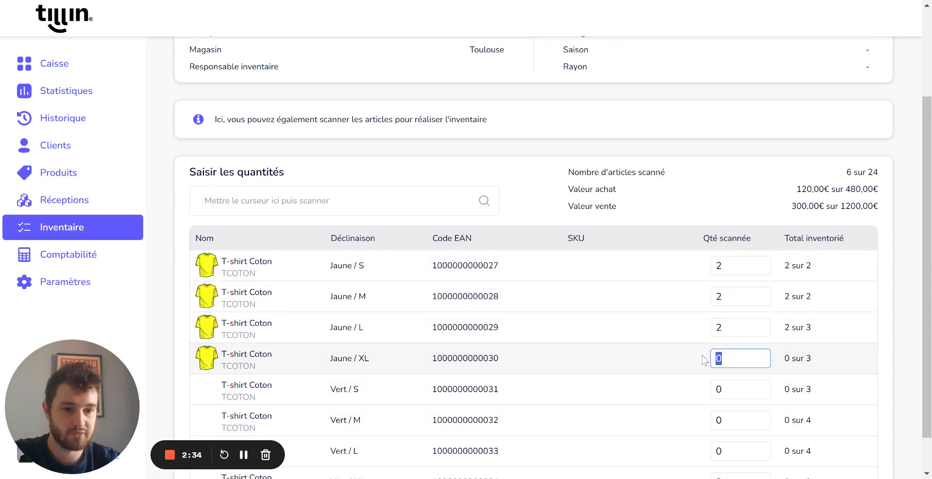
scroll(710, 357, down, 1)
text(3)
key(Tab)
text(3)
key(Tab)
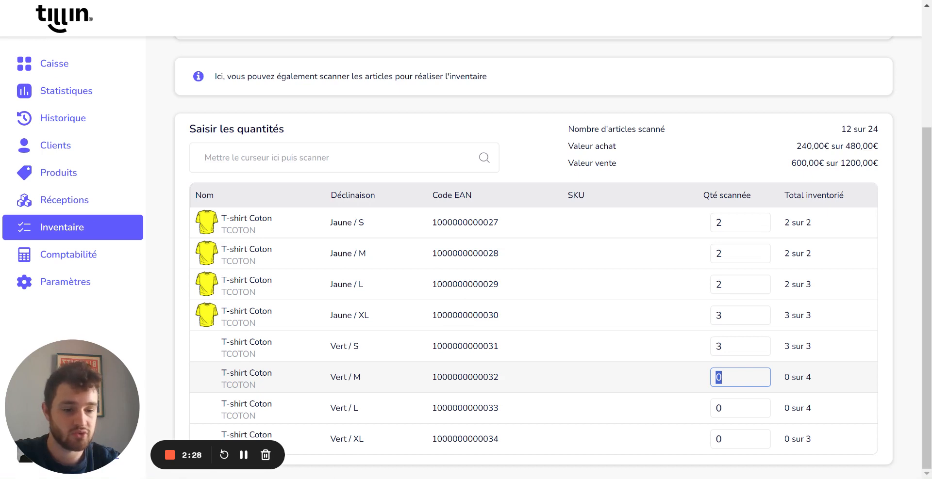
Step: Set the scanned quantities of the remaining green T-shirts to 3 for Vert / M, 4 for Vert / L and 3 for Vert / XL
text(3)
key(Tab)
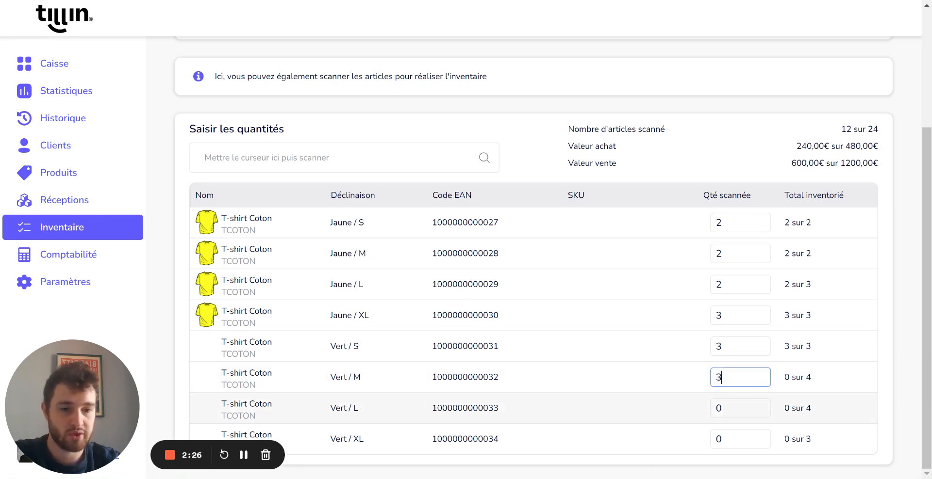
text(4)
key(Tab)
text(3)
click(669, 313)
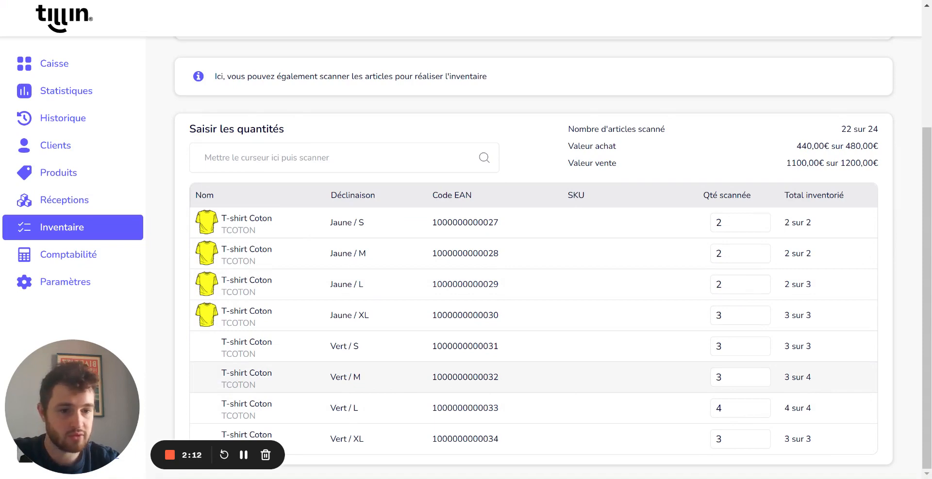
Step: End the count and set the regulation reasons to Casse for Jaune / L and Vol for Vert / M
scroll(841, 176, up, 4)
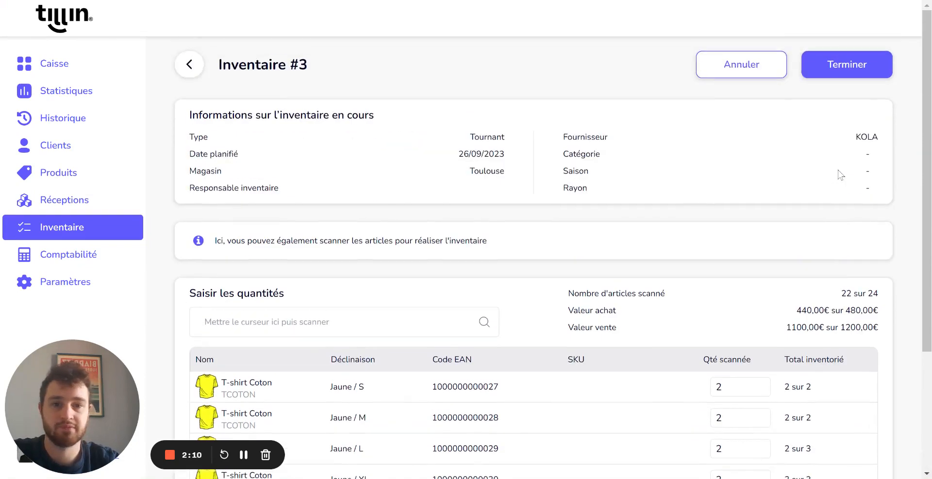
click(857, 72)
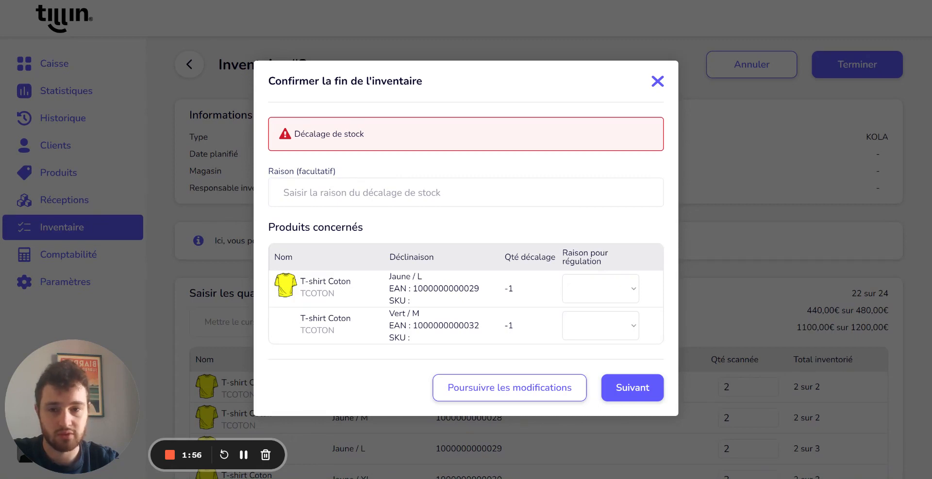
click(590, 292)
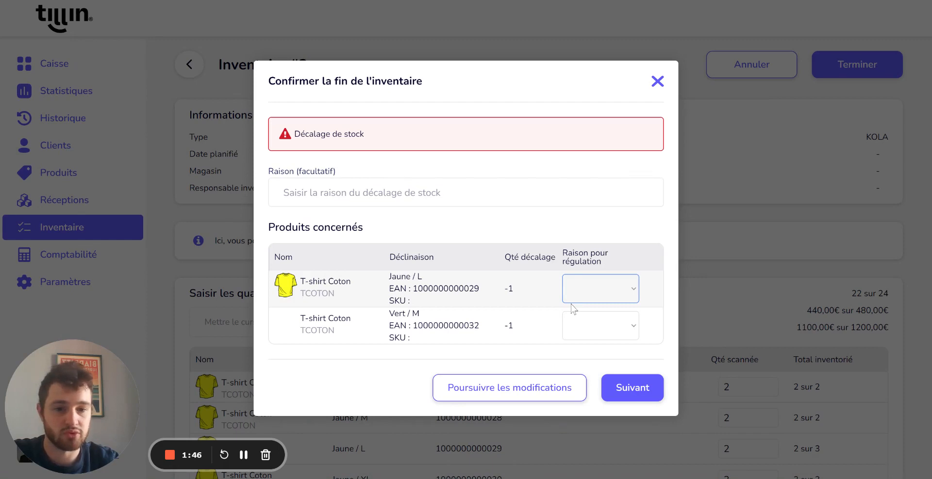
click(572, 305)
click(587, 330)
click(588, 343)
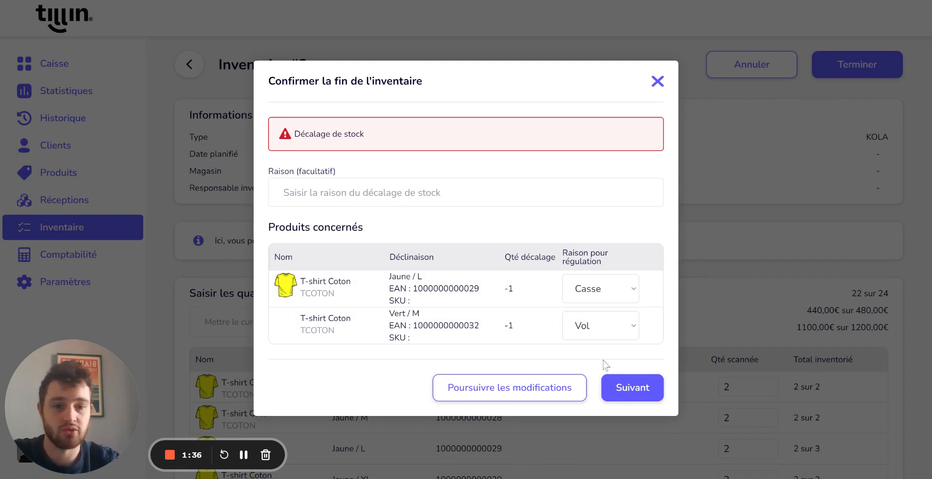
Step: Confirm the end of the inventory and review its summary of stock differences
click(626, 389)
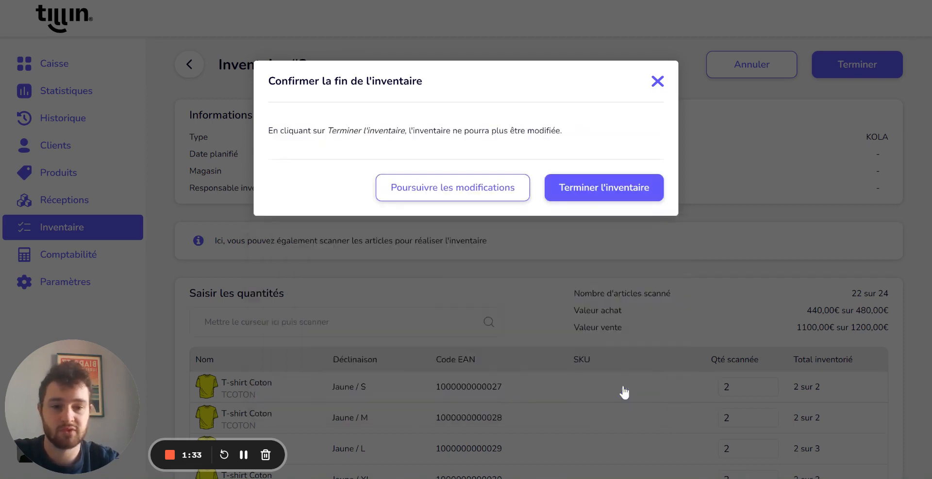
click(618, 192)
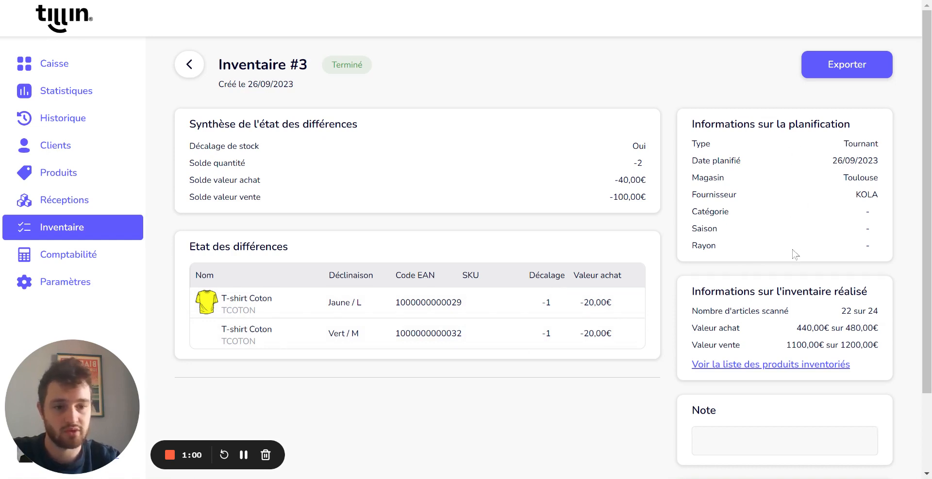
scroll(790, 254, down, 2)
scroll(747, 189, up, 2)
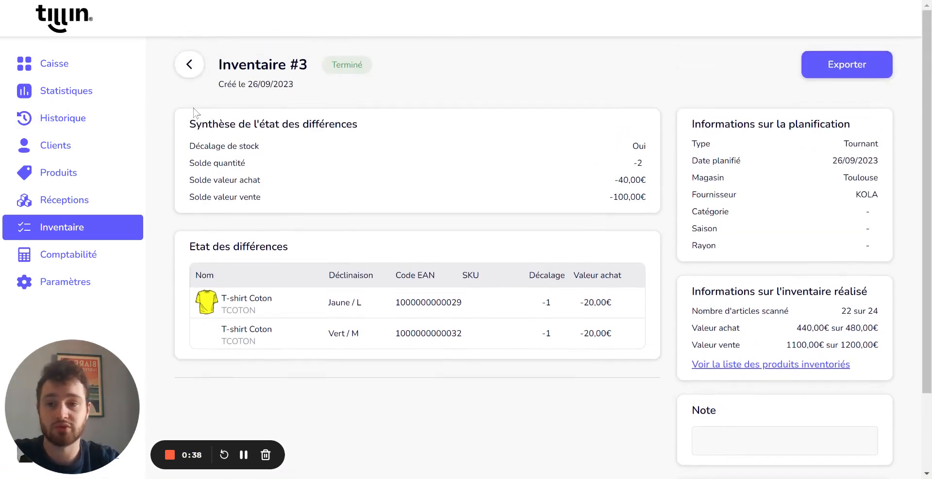
Step: Open the stock movement history and examine the regulation of the T-shirt Coton Jaune / L and its reason
click(76, 120)
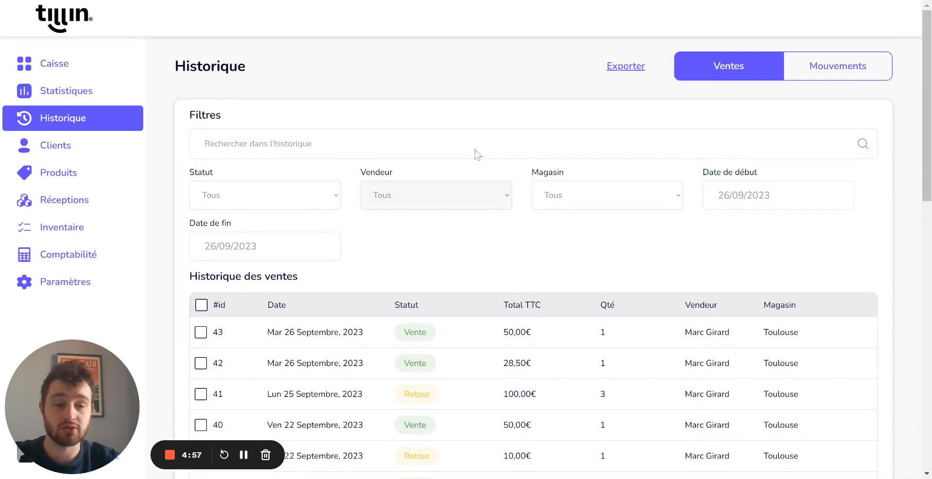
click(845, 70)
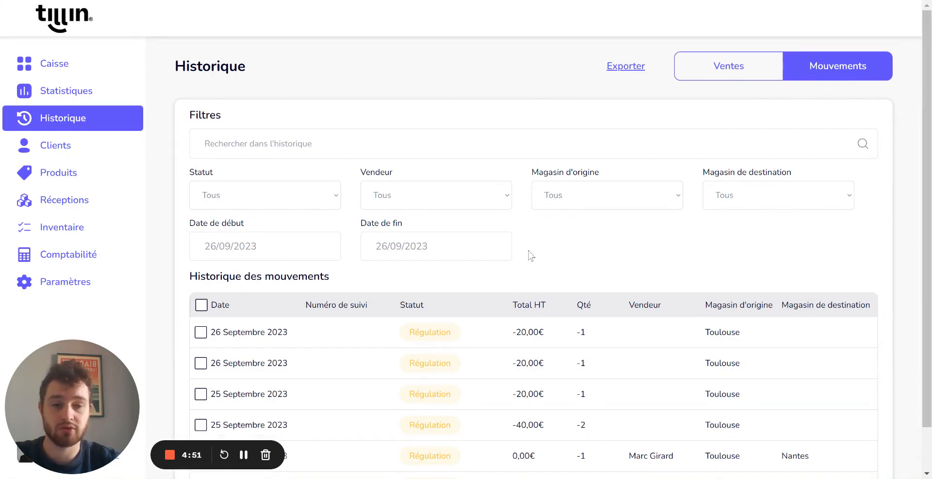
scroll(527, 238, down, 1)
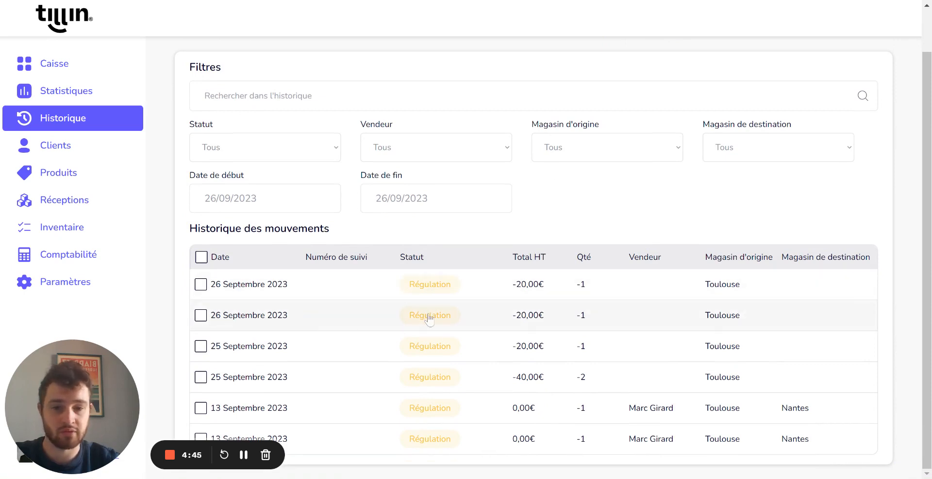
scroll(488, 324, up, 1)
click(489, 323)
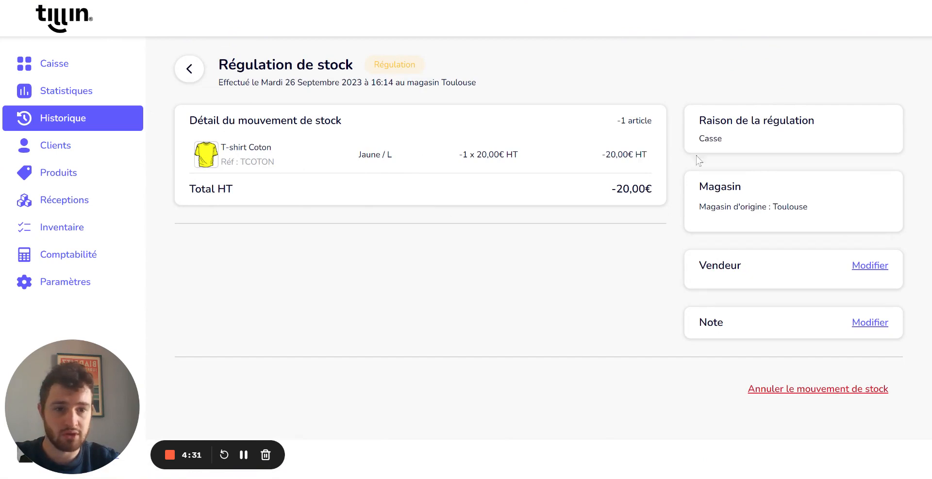
double_click(710, 139)
click(474, 160)
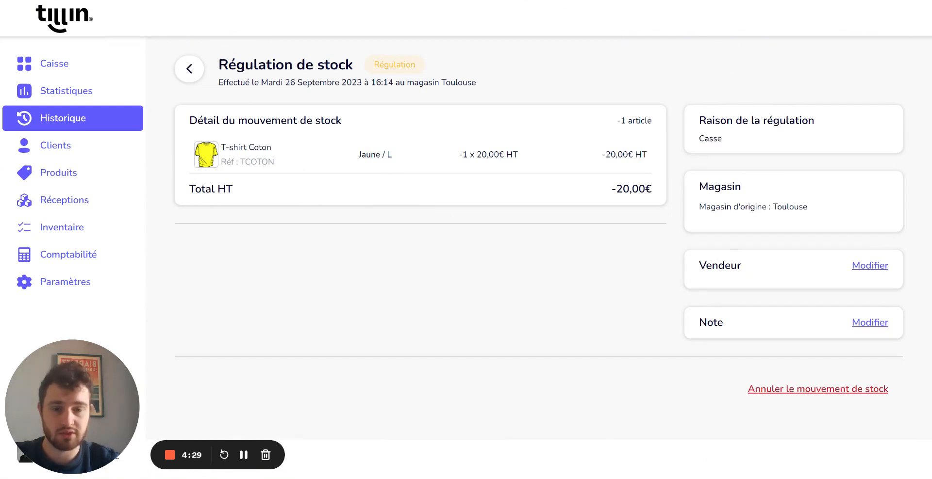